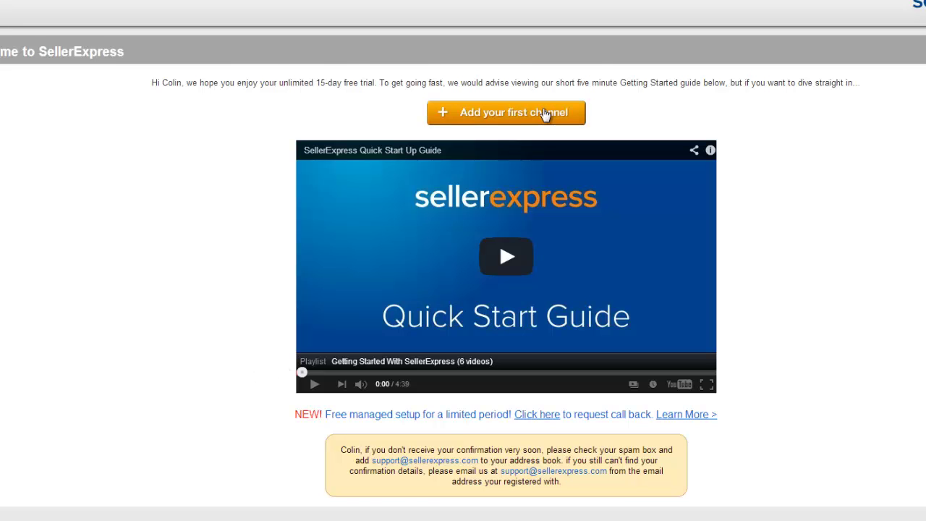
# - On the trial welcome page, choose to add the first sales channel
pyautogui.click(545, 113)
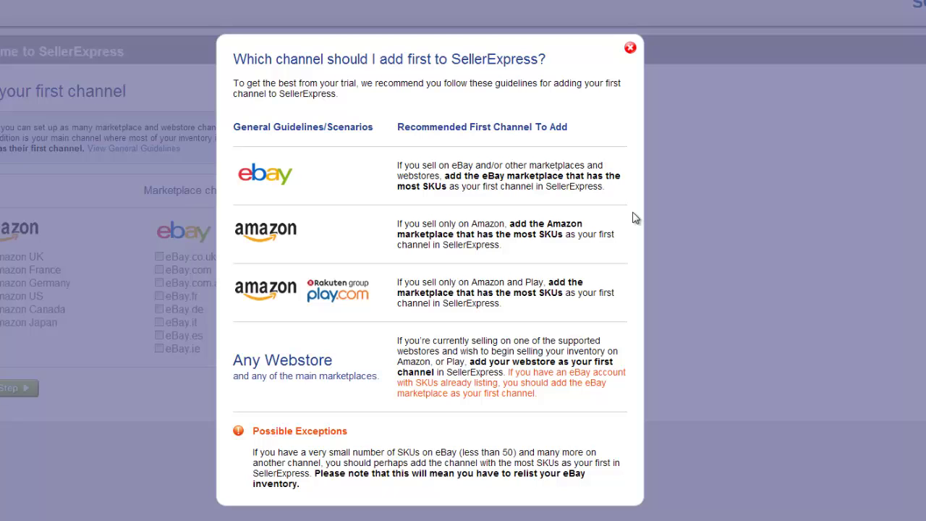
# - Dismiss the channel guidelines pop-up on the channel selection page
pyautogui.click(630, 48)
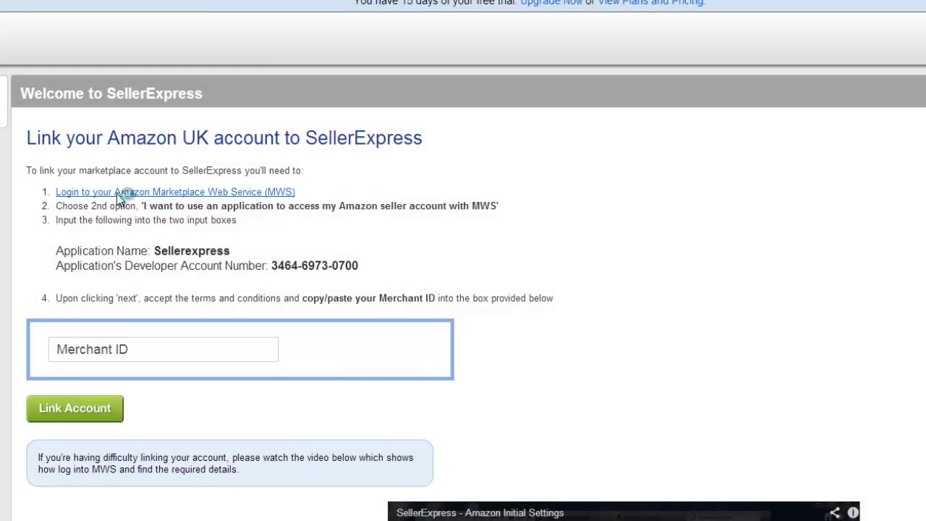
# - Open the Amazon MWS login, begin registration and choose the application access option
pyautogui.click(117, 192)
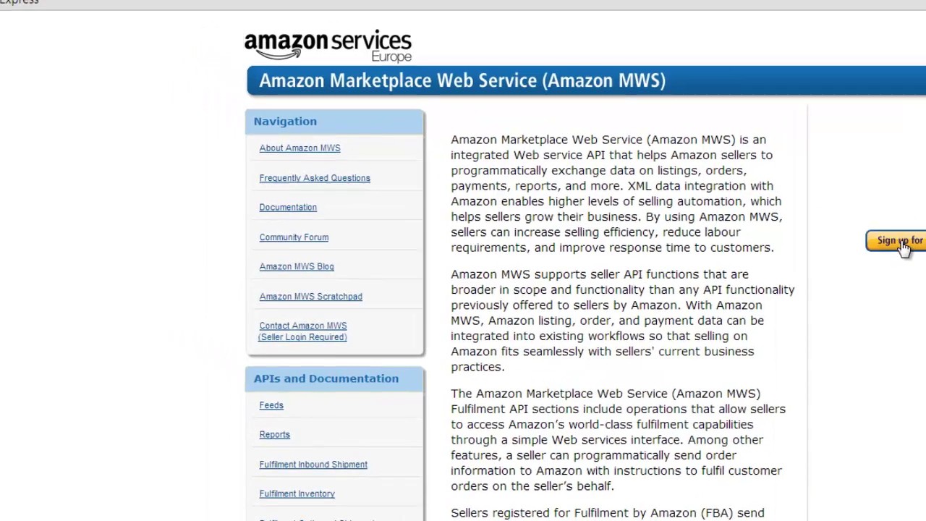
pyautogui.click(768, 202)
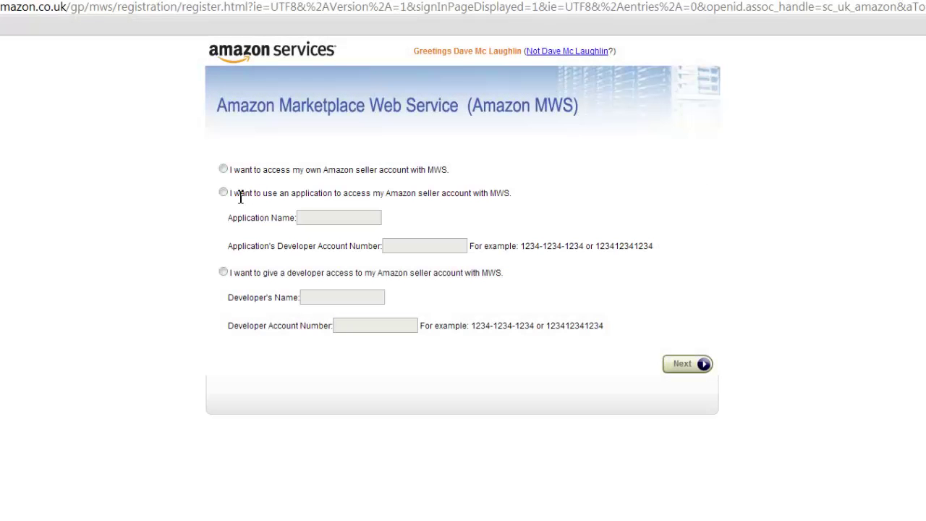
pyautogui.click(223, 194)
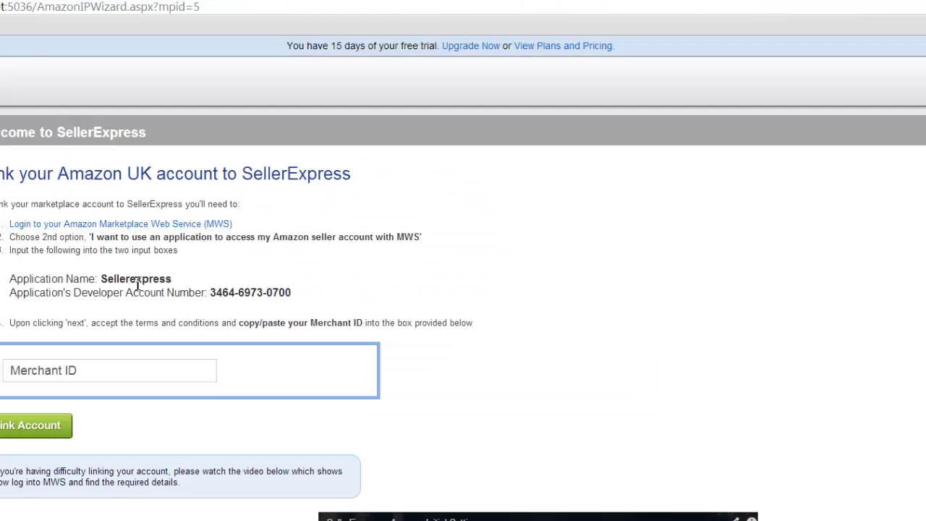
# - Enter Sellerexpress as the application name plus the developer account number, and continue
pyautogui.doubleClick(137, 279)
pyautogui.hotkey('ctrl', 'c')
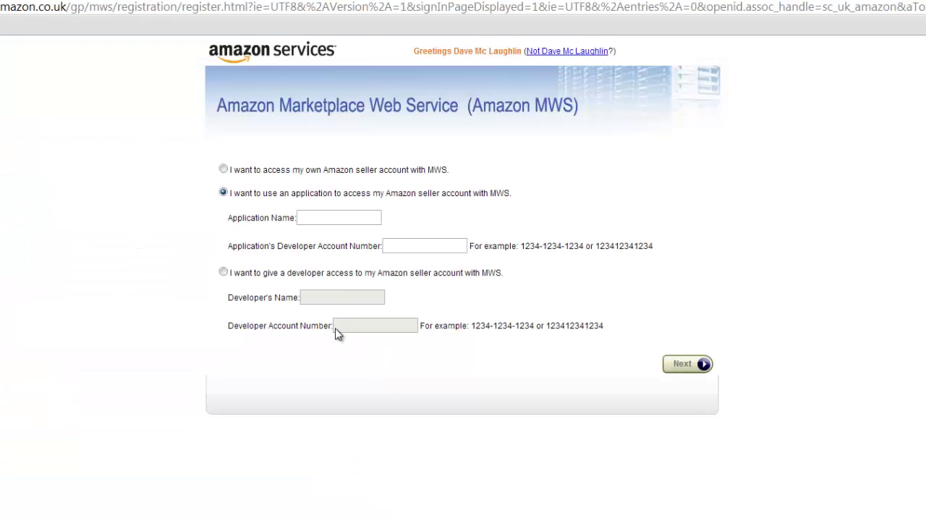
pyautogui.click(335, 215)
pyautogui.hotkey('ctrl', 'v')
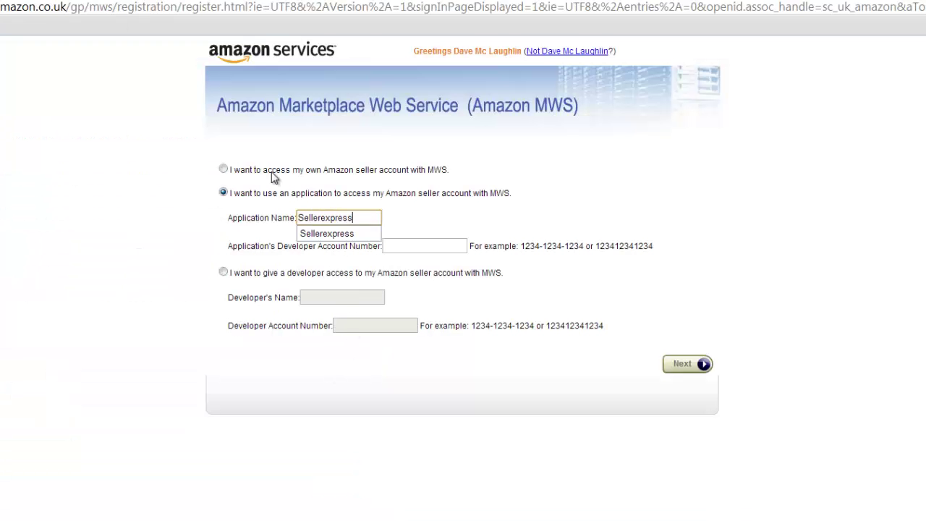
pyautogui.press('Tab')
pyautogui.click(681, 365)
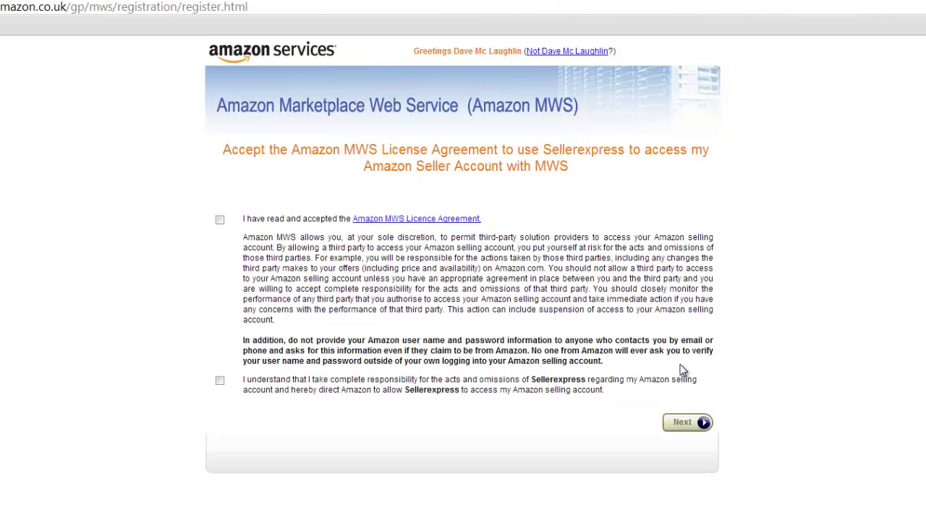
# - Accept both MWS agreements, complete authorisation and copy the resulting Merchant ID
pyautogui.click(219, 220)
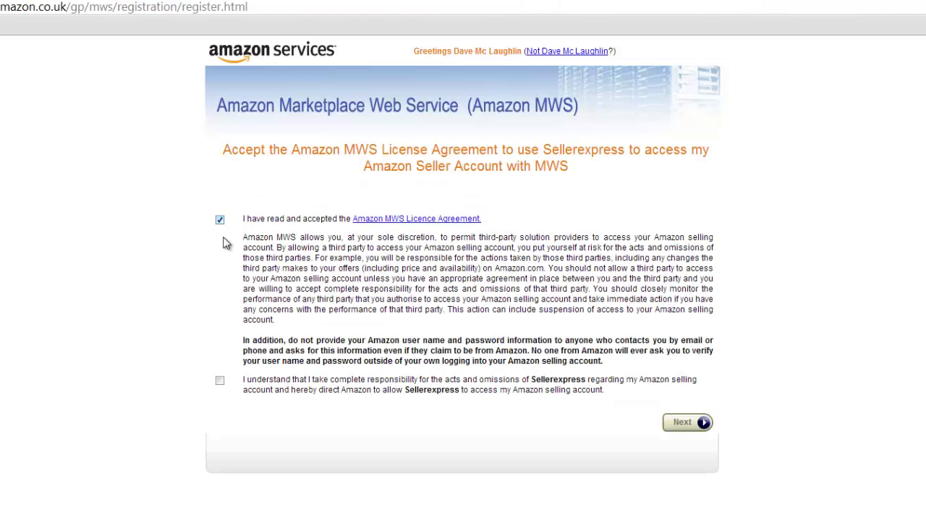
pyautogui.doubleClick(220, 379)
pyautogui.click(673, 419)
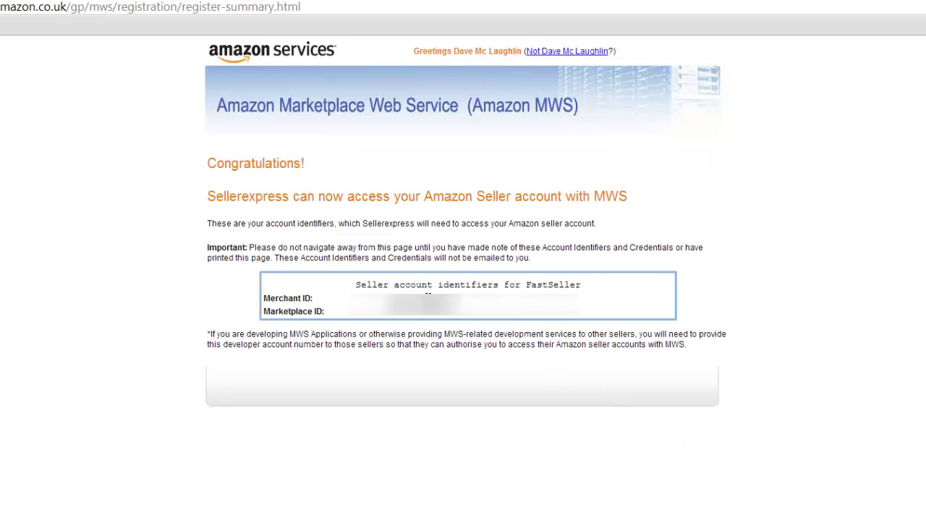
pyautogui.doubleClick(427, 296)
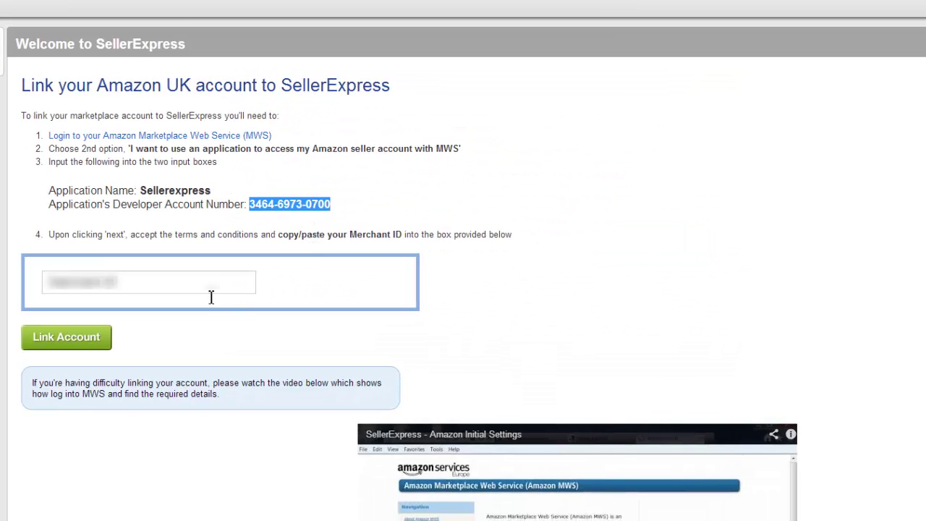
pyautogui.click(211, 296)
# - Paste the copied Merchant ID and link the Amazon UK account
pyautogui.hotkey('ctrl', 'v')
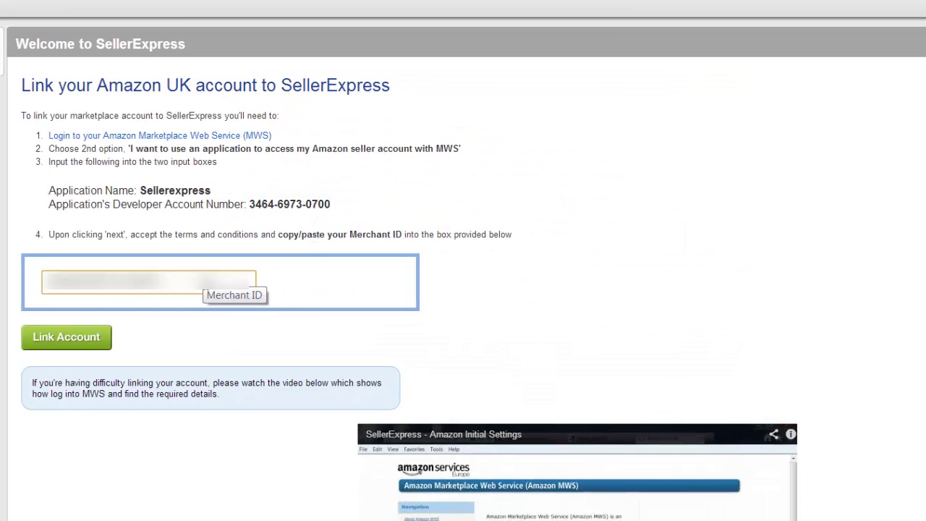
pyautogui.click(177, 325)
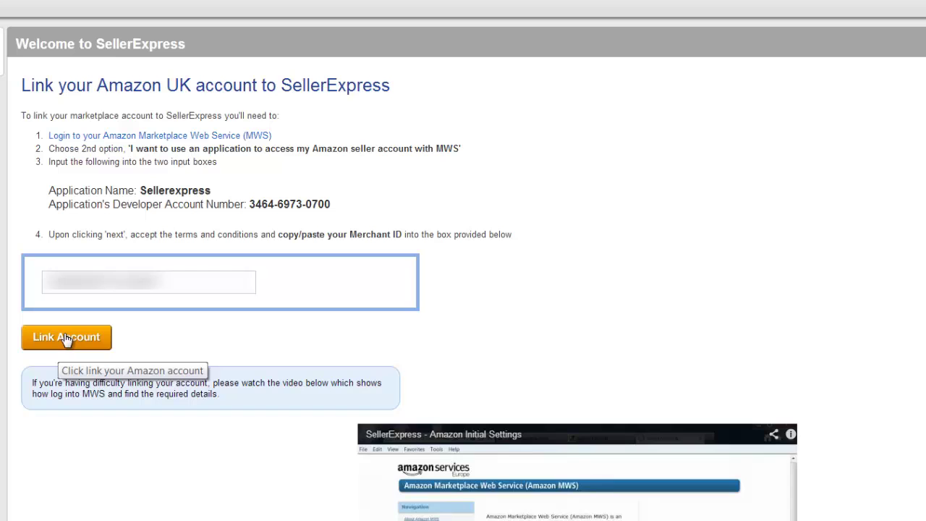
pyautogui.click(63, 338)
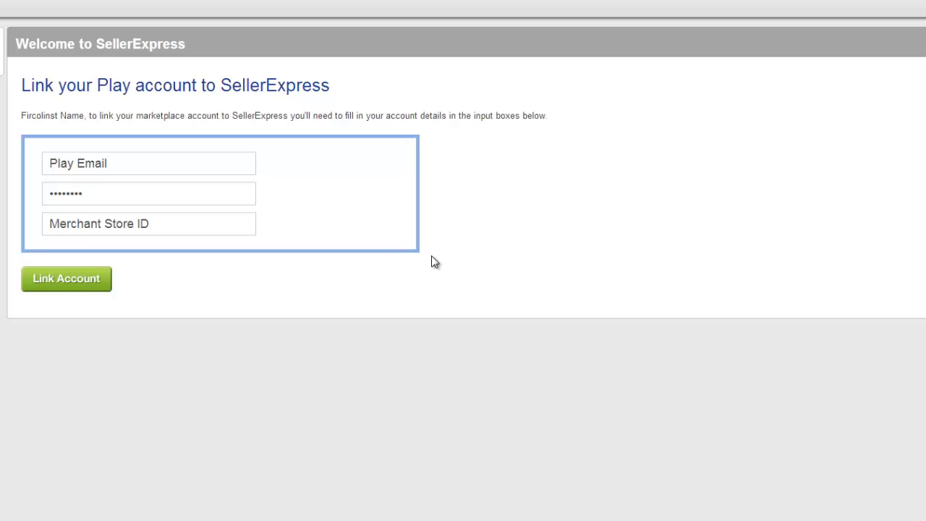
# - Enter the Play account e-mail and password, then switch to the Play.com Iron Sky page
pyautogui.click(195, 158)
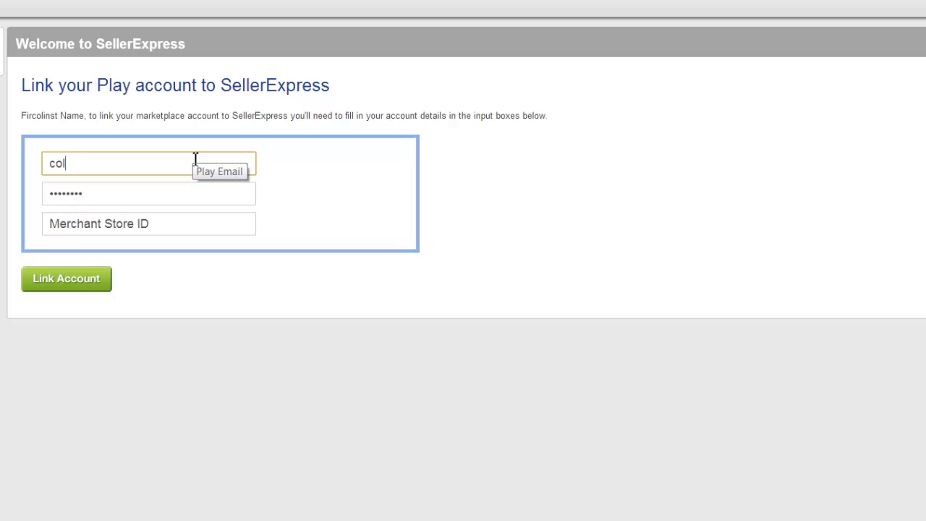
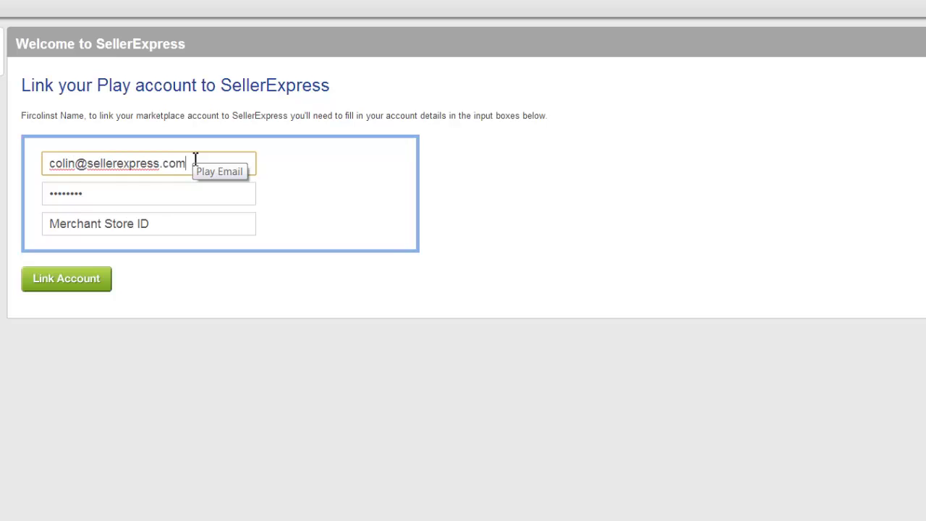
pyautogui.click(161, 192)
pyautogui.write('**********')
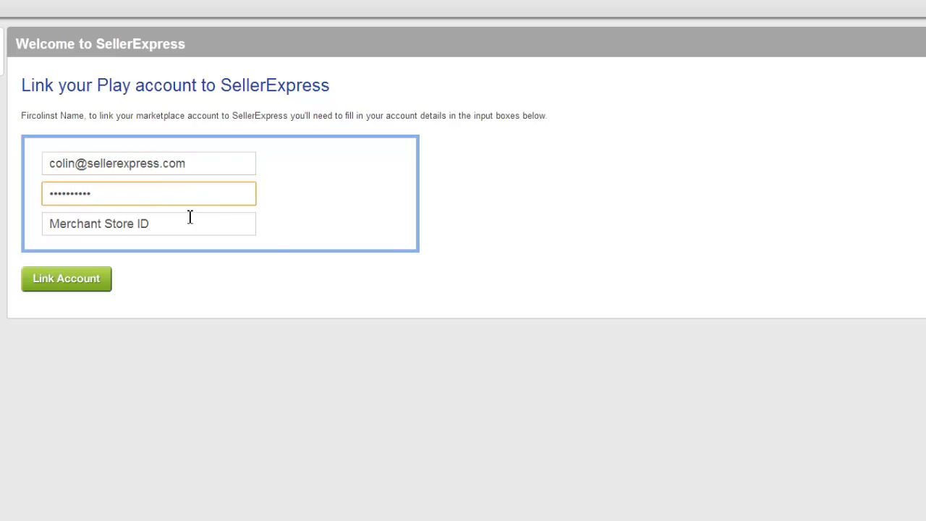
pyautogui.click(187, 233)
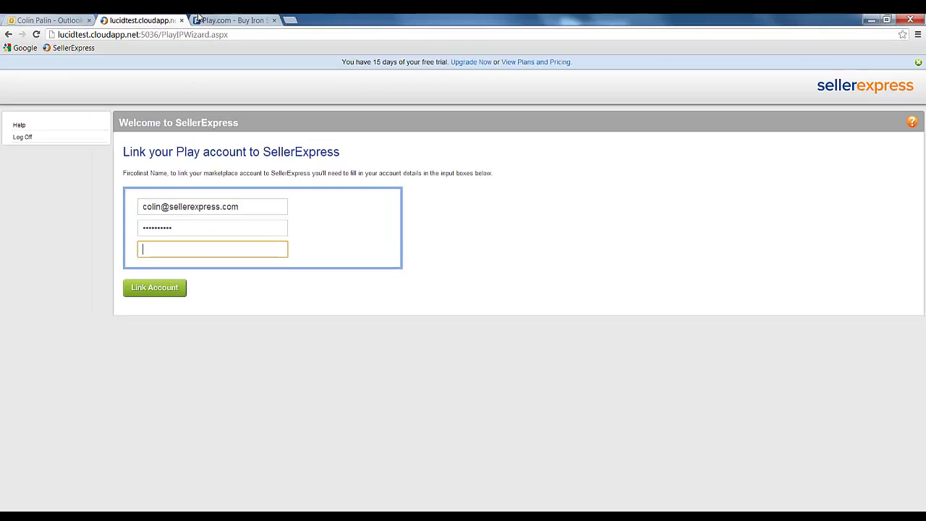
pyautogui.click(199, 16)
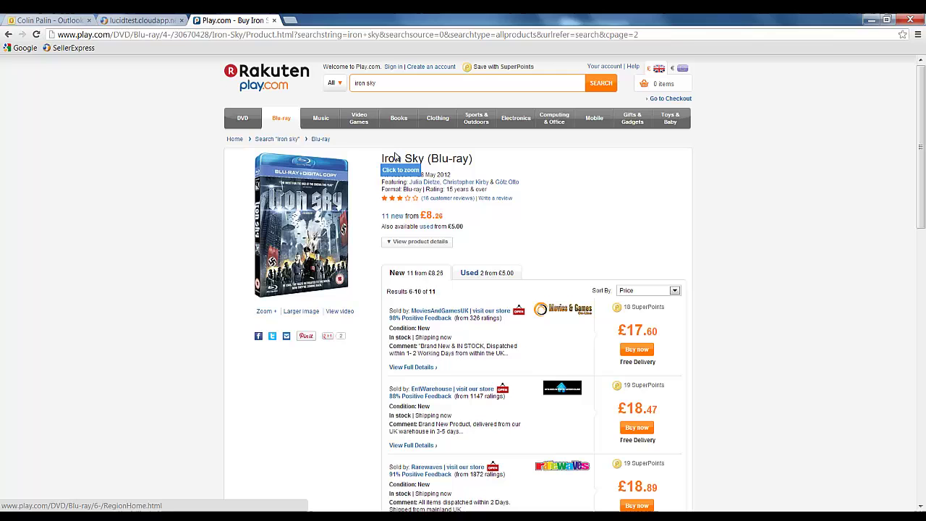
# - Open a seller's profile from the Iron Sky offers, copy its seller ID, return to SellerExpress
pyautogui.moveTo(922, 157); pyautogui.dragTo(922, 225)
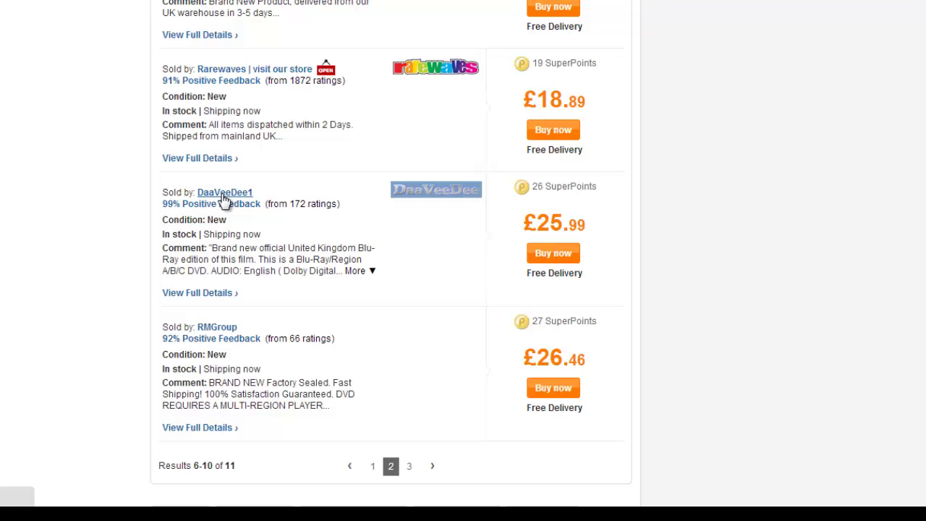
pyautogui.click(224, 195)
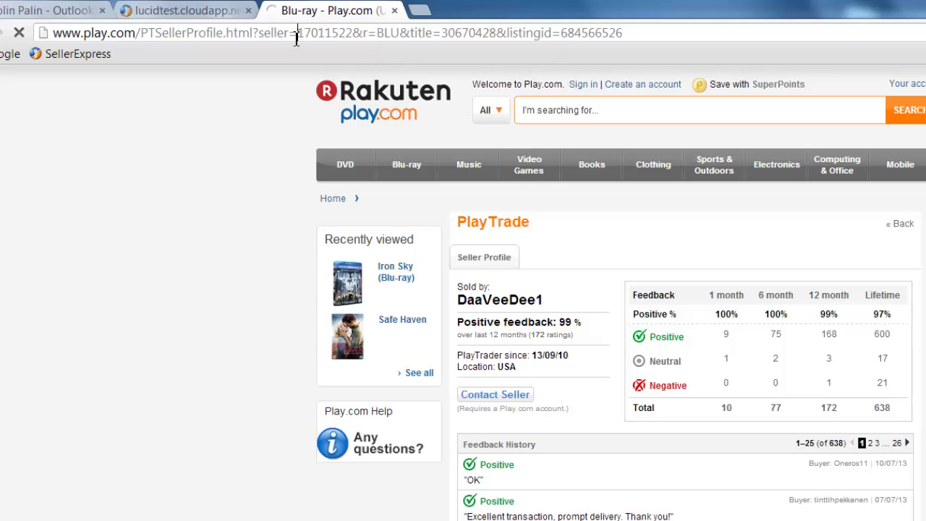
pyautogui.moveTo(297, 32); pyautogui.dragTo(353, 30)
pyautogui.hotkey('ctrl', 'c')
pyautogui.click(173, 9)
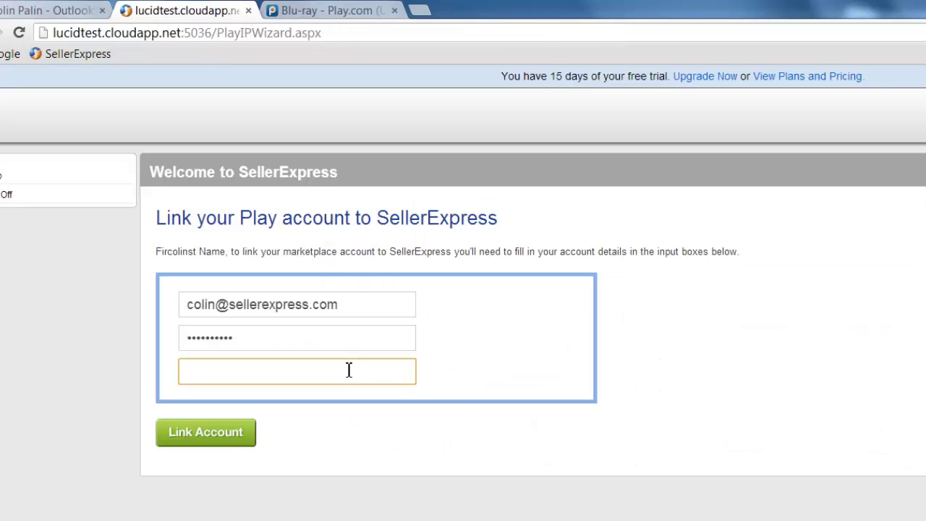
# - Paste the seller ID as the Merchant Store ID and link the Play account
pyautogui.hotkey('ctrl', 'v')
pyautogui.click(309, 440)
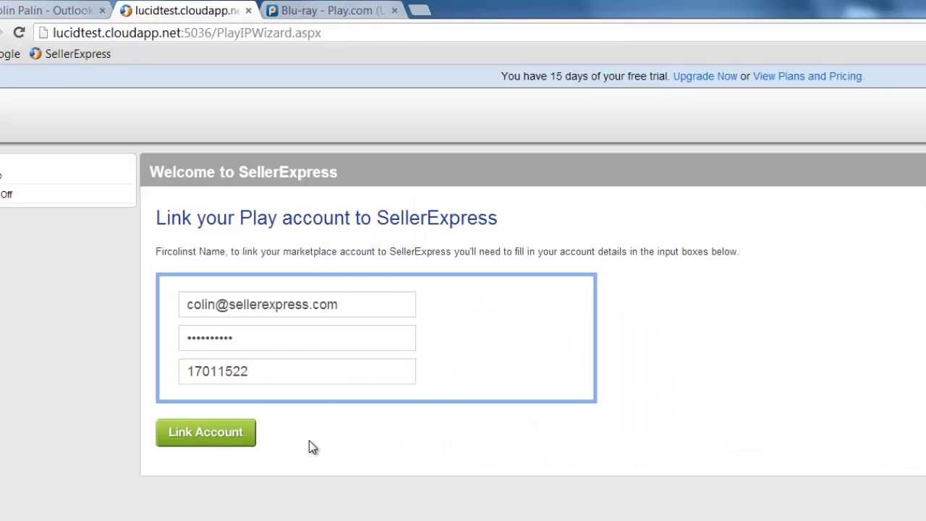
pyautogui.click(181, 438)
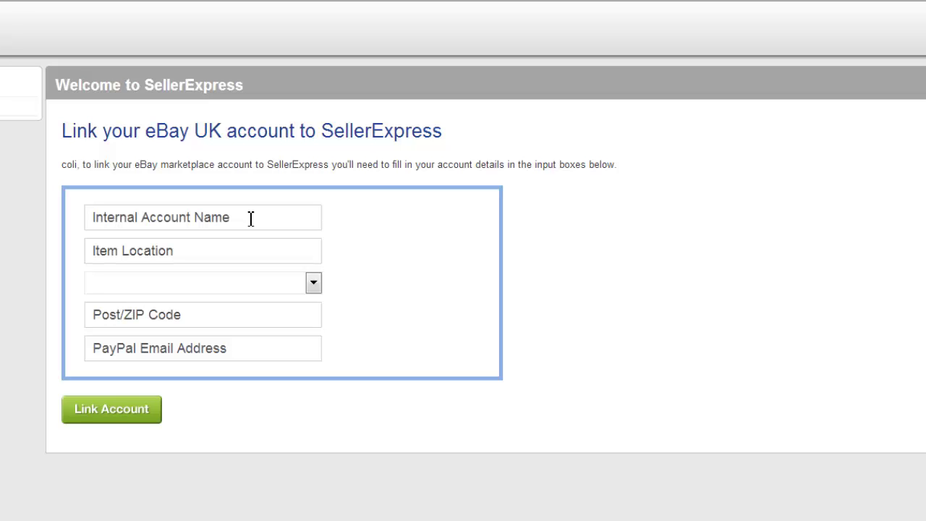
# - Set internal account name 'DVD Shop', item location 'Derry' and country Northern Ireland
pyautogui.click(251, 218)
pyautogui.write('DVD Shop')
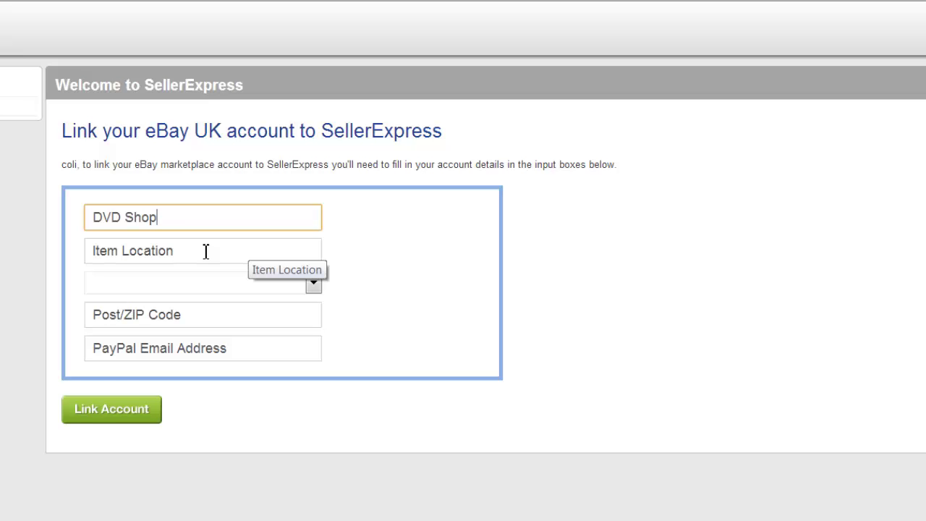
pyautogui.click(206, 251)
pyautogui.write('Derry')
pyautogui.click(313, 282)
pyautogui.moveTo(314, 325); pyautogui.dragTo(314, 520)
pyautogui.click(250, 512)
# - Enter the postcode and PayPal e-mail address, then submit the eBay UK form
pyautogui.click(202, 321)
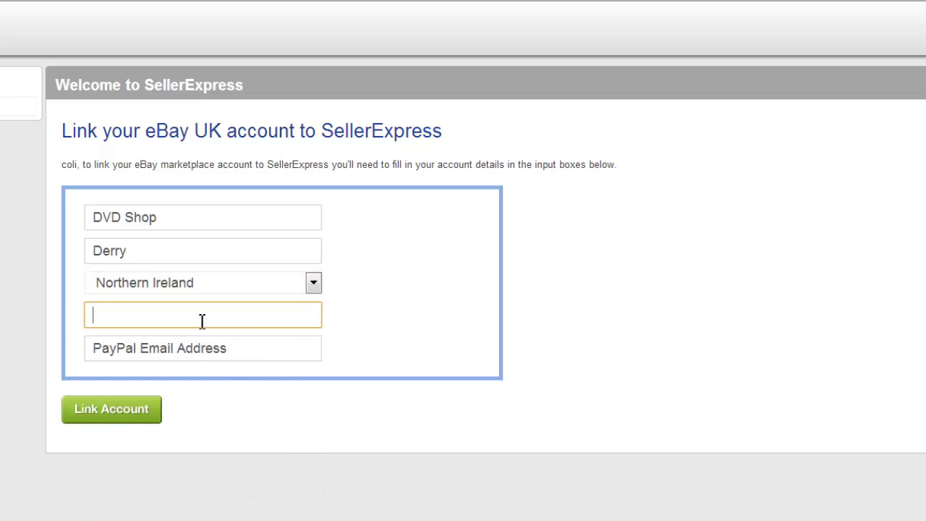
pyautogui.write('BT487JF')
pyautogui.press('Tab')
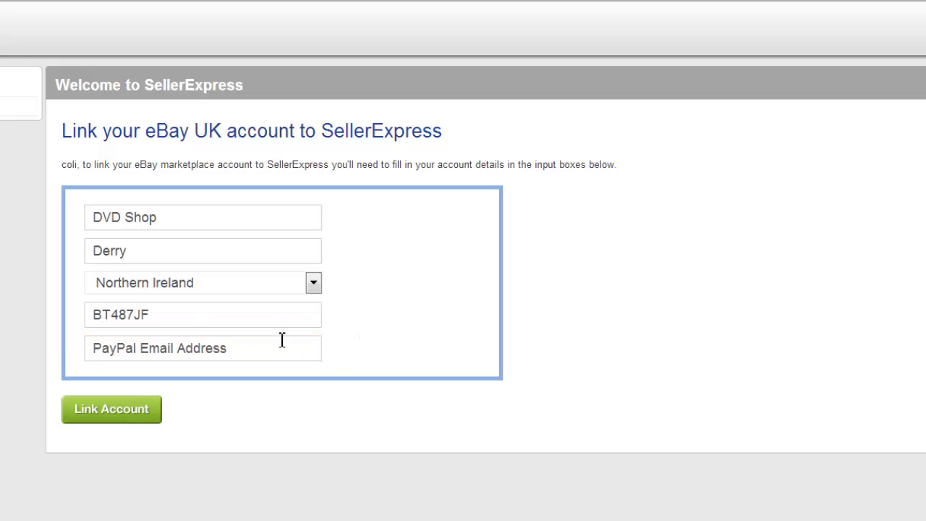
pyautogui.click(214, 349)
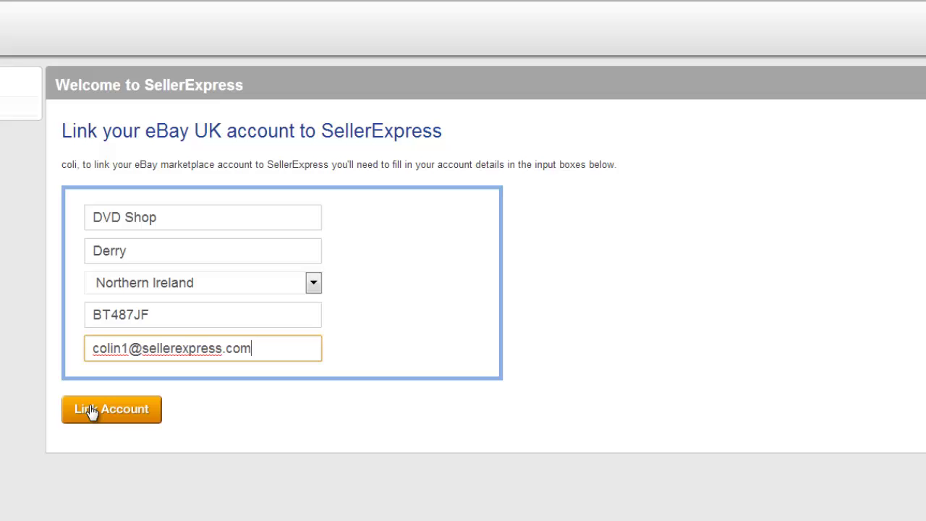
pyautogui.click(90, 411)
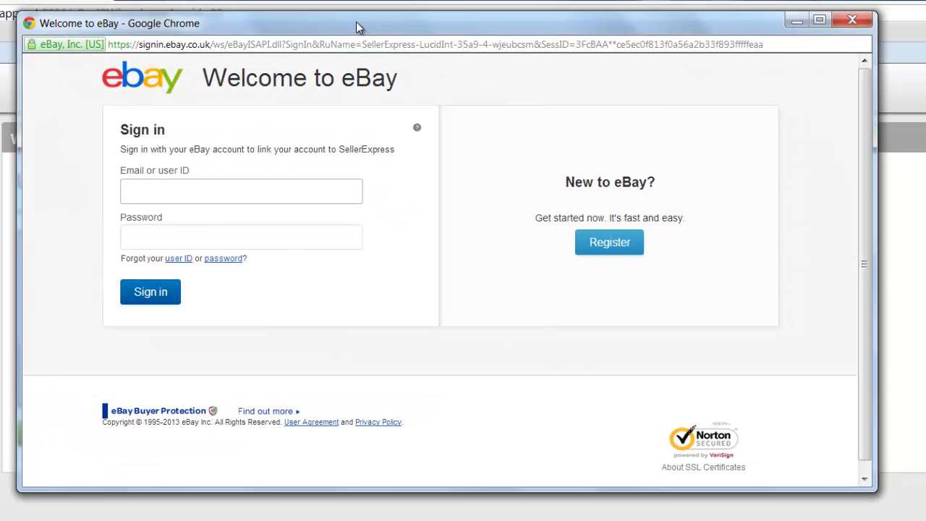
# - Sign in to eBay, grant SellerExpress access, and close the confirmation window
pyautogui.write('coli')
pyautogui.press('BackSpace')
pyautogui.press('BackSpace')
pyautogui.press('BackSpace')
pyautogui.press('BackSpace')
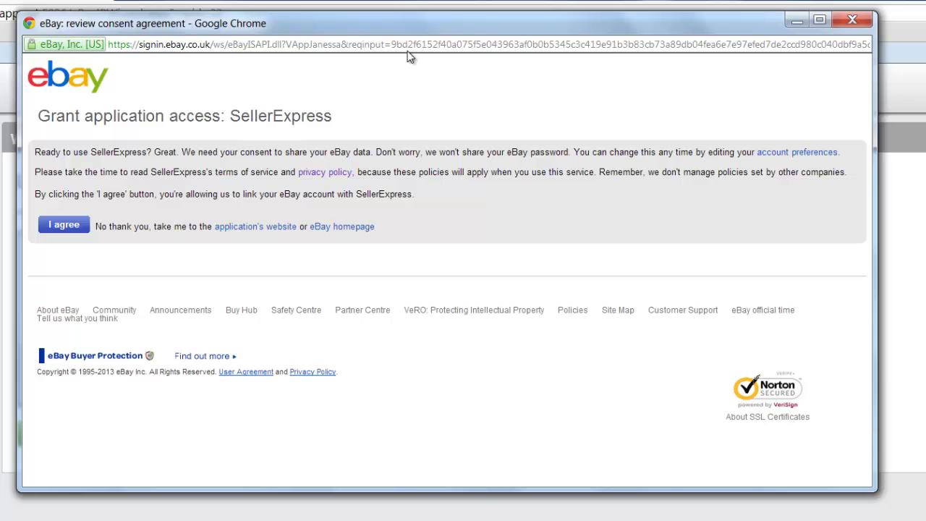
pyautogui.click(58, 226)
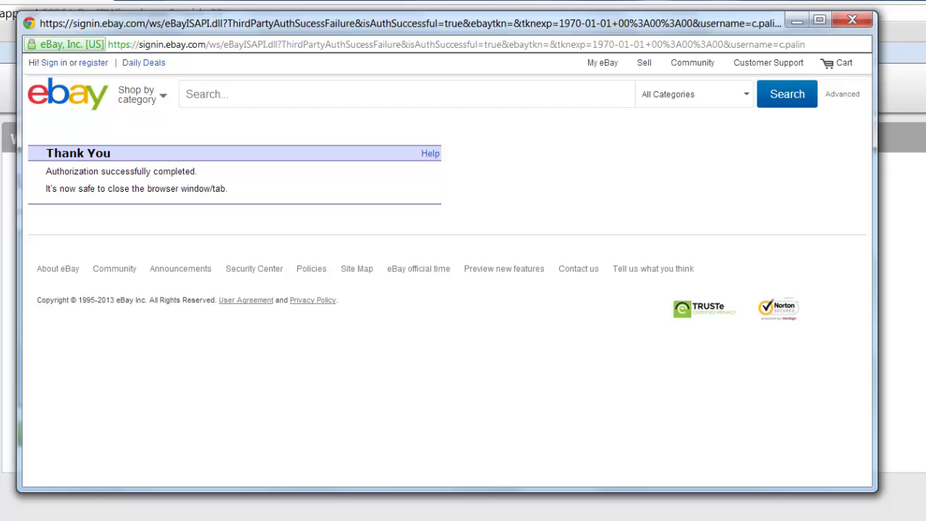
pyautogui.hotkey('ctrl', 'w')
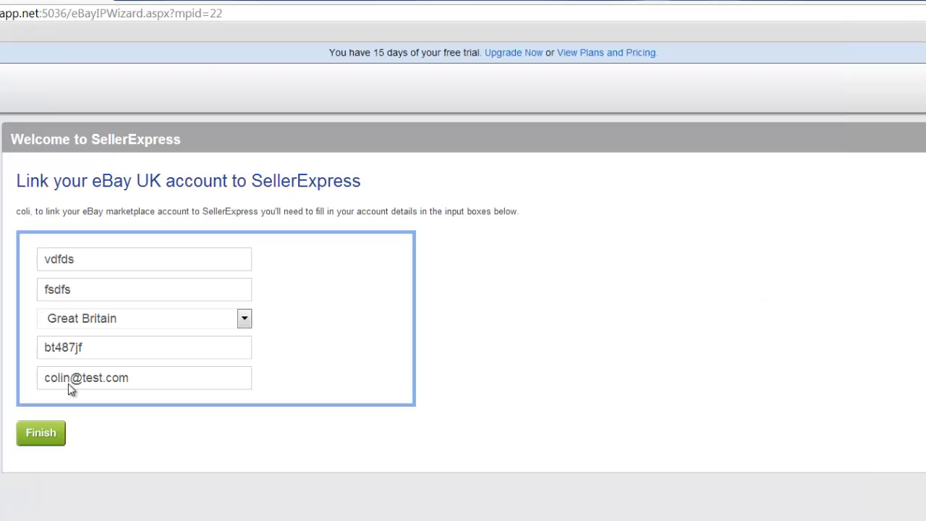
# - Finish the eBay UK wizard and request the Amazon UK auto inventory import
pyautogui.click(46, 442)
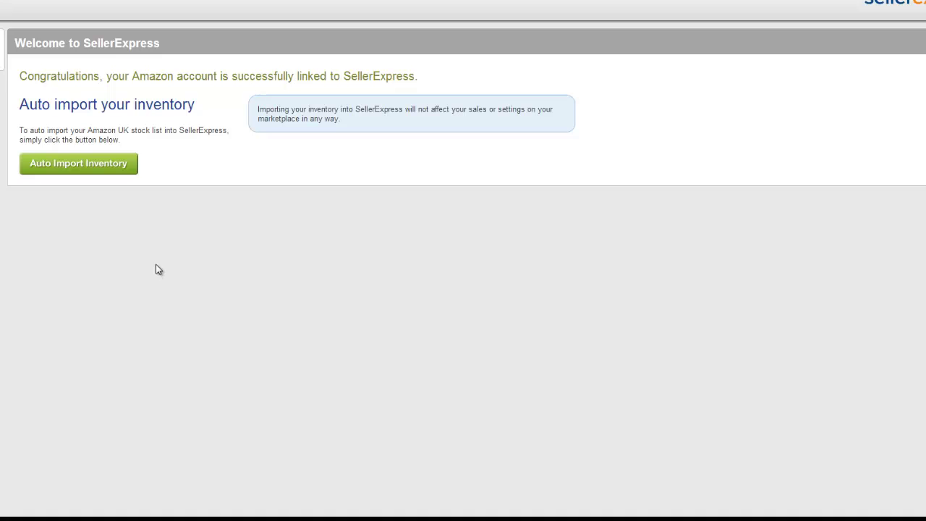
pyautogui.click(103, 166)
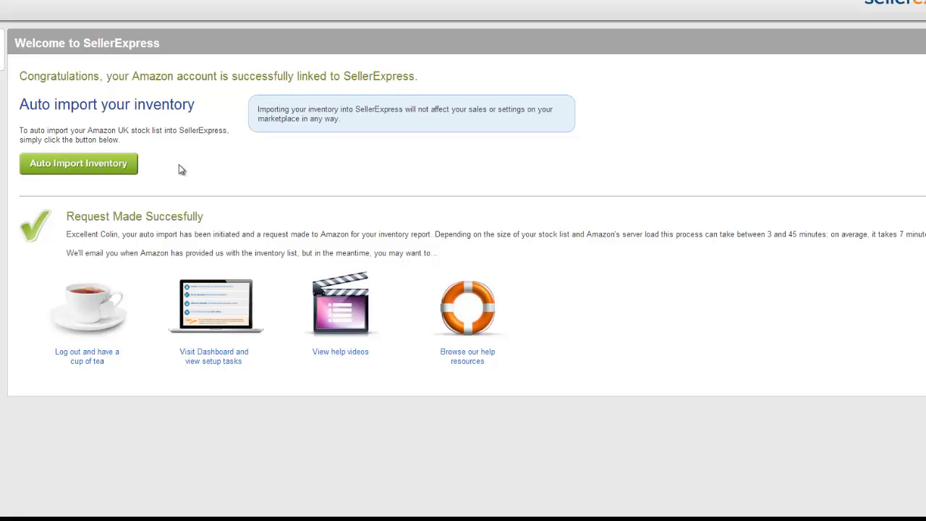
# - Go to the trial dashboard to see the setup goals while the inventory list imports
pyautogui.click(216, 361)
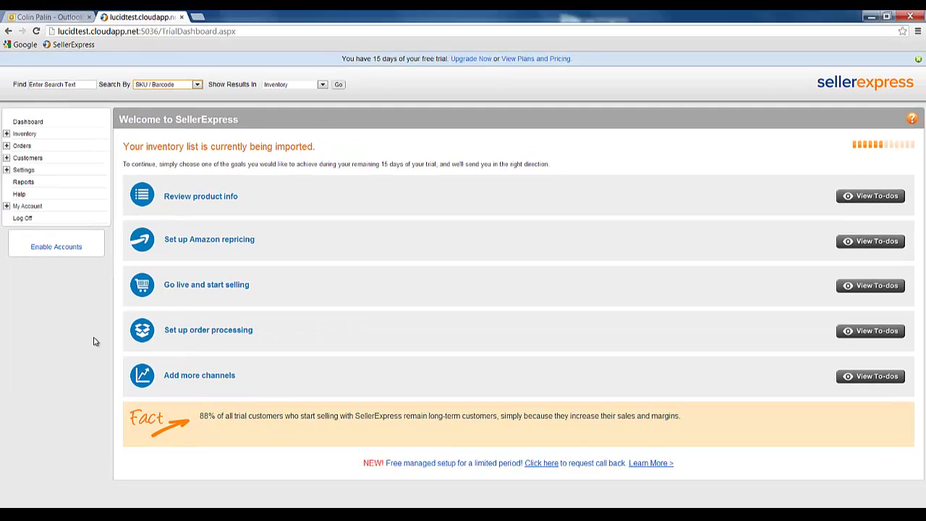